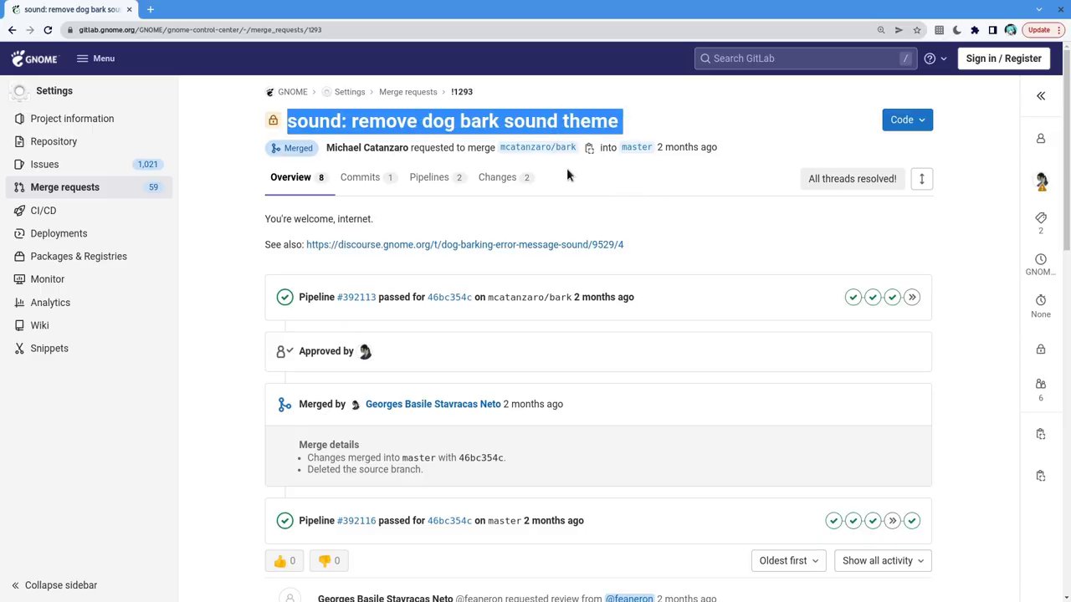
scroll(566, 174, "down", 1)
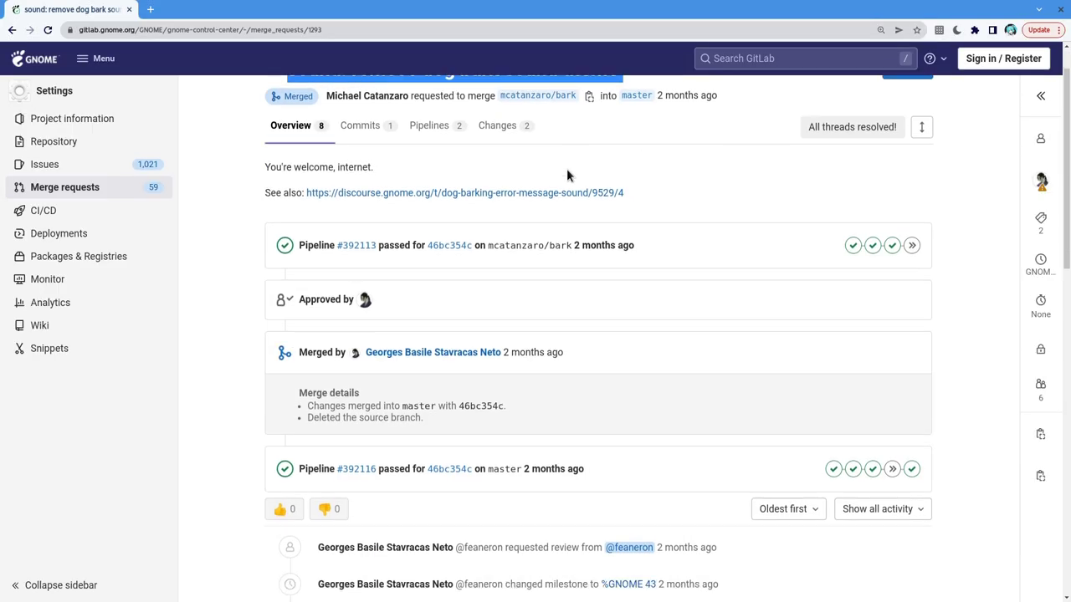
scroll(567, 174, "down", 4)
scroll(566, 174, "down", 5)
scroll(566, 174, "down", 3)
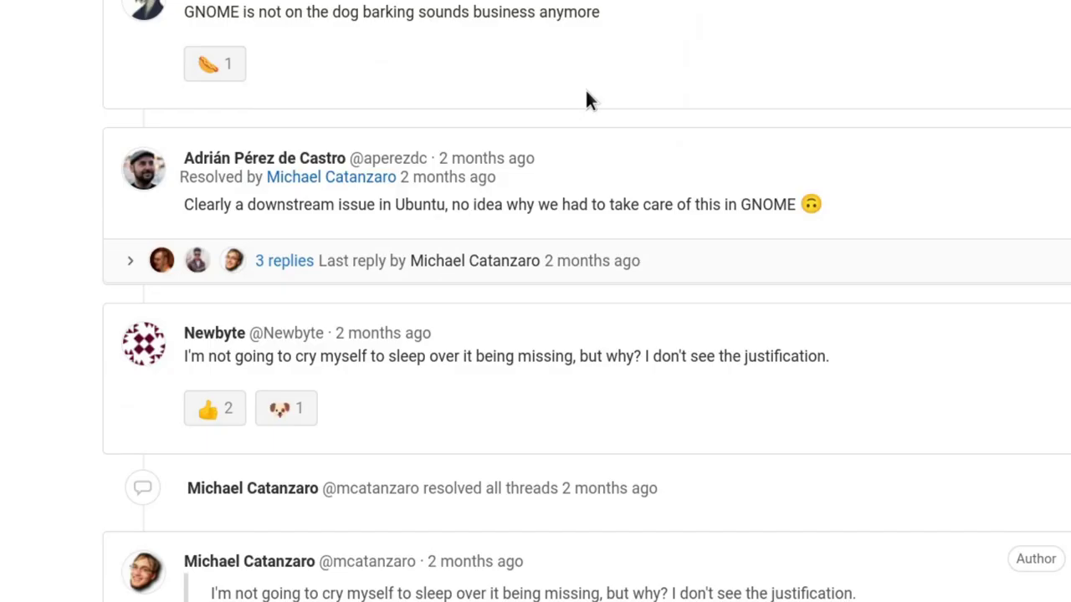
Open the linked Discourse thread and highlight the post line saying the barking sound is gone
left_click_drag(643, 358, 826, 358)
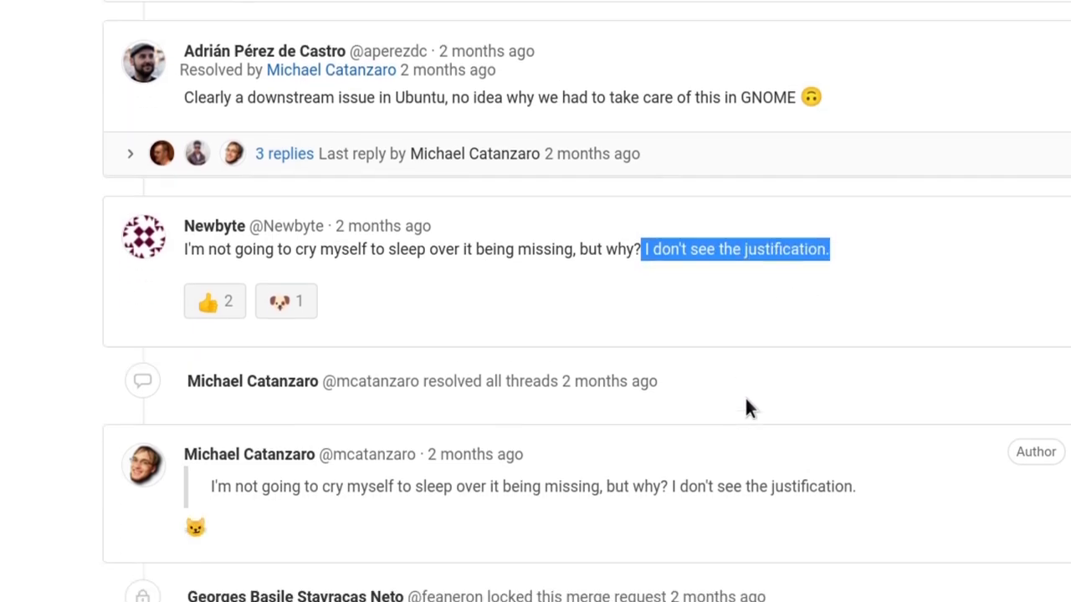
left_click(167, 523)
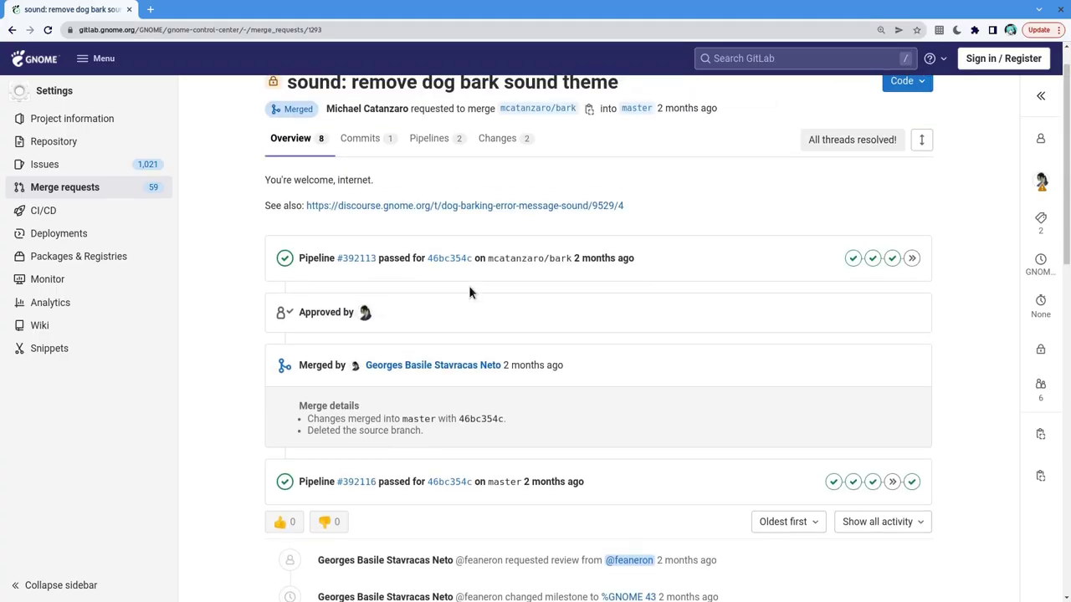
left_click(431, 245)
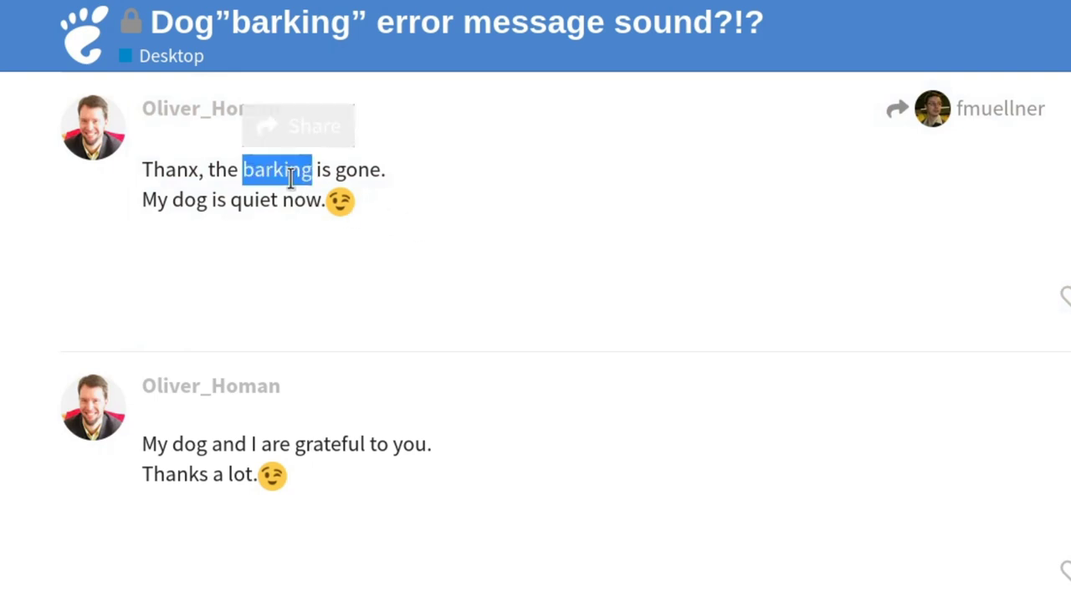
triple_click(201, 143)
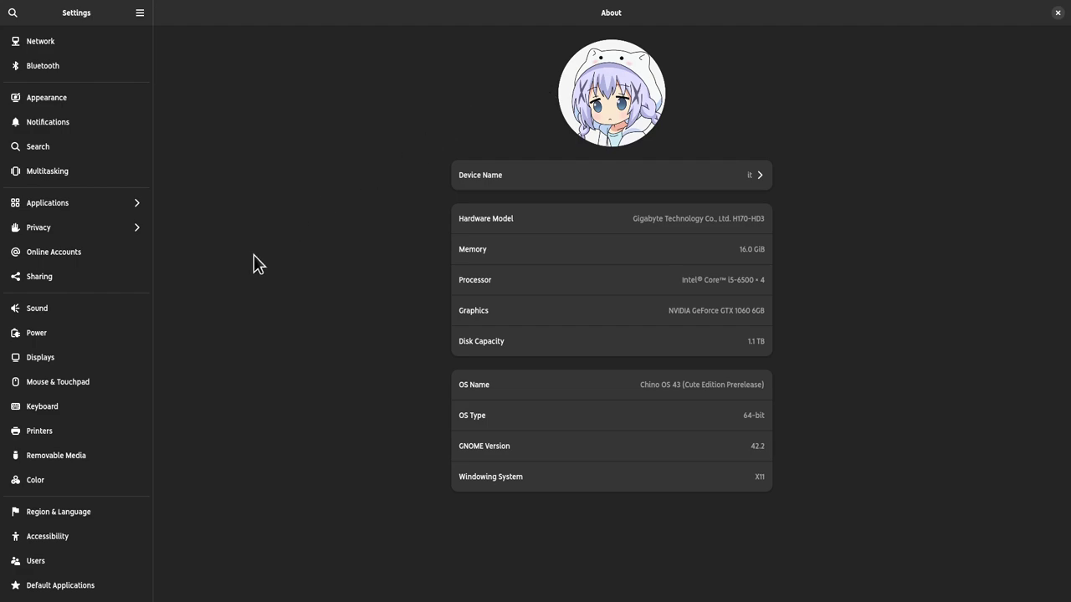
On the Sound page, preview the Glass and Drip alert sounds, then return to Sonar
left_click(98, 310)
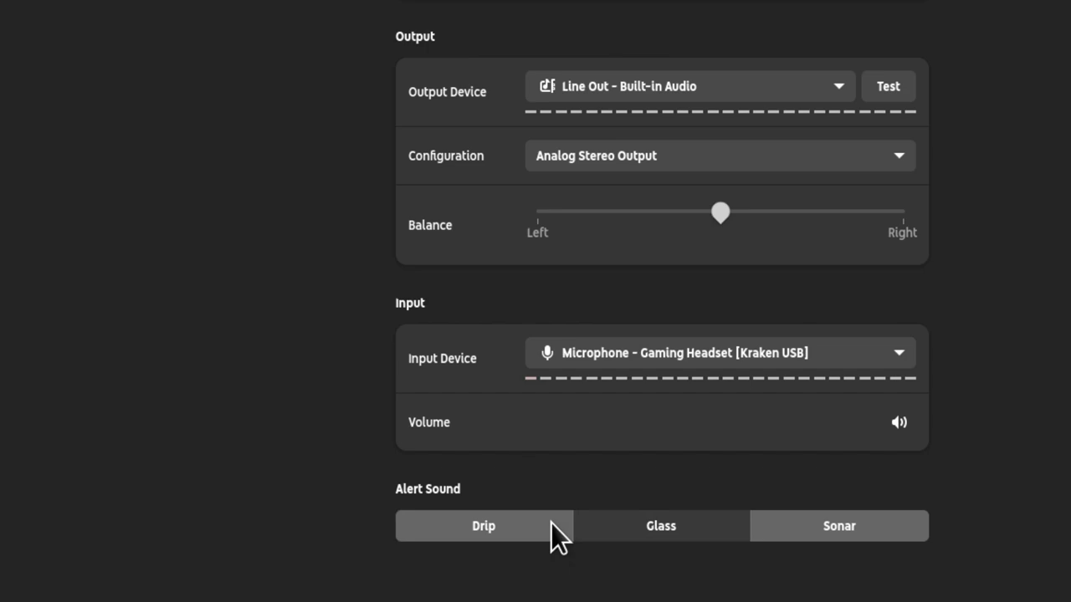
left_click(669, 528)
left_click(769, 536)
left_click(661, 536)
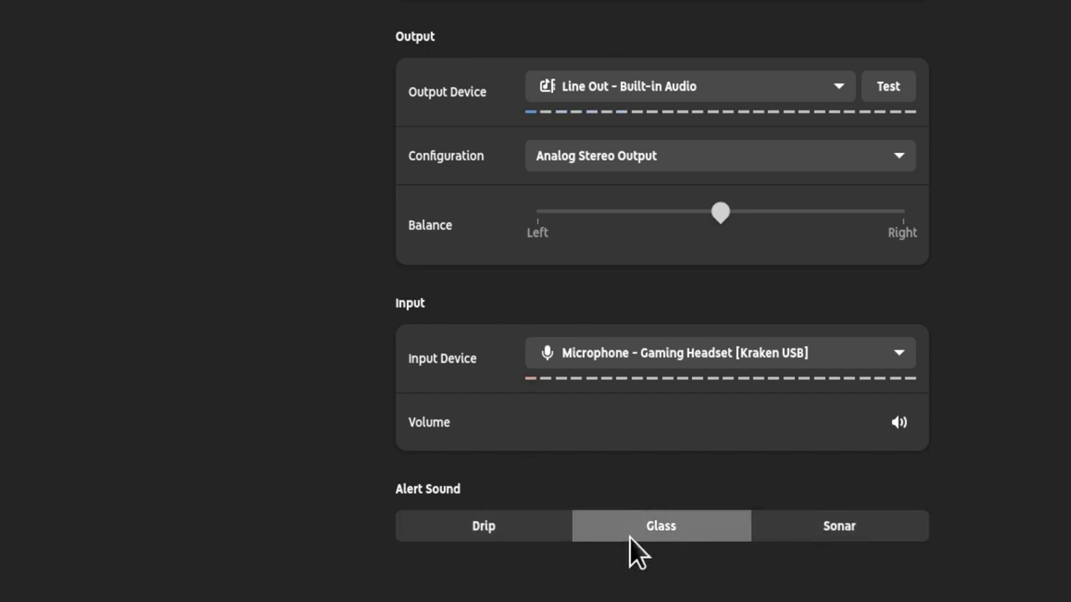
left_click(490, 535)
left_click(795, 535)
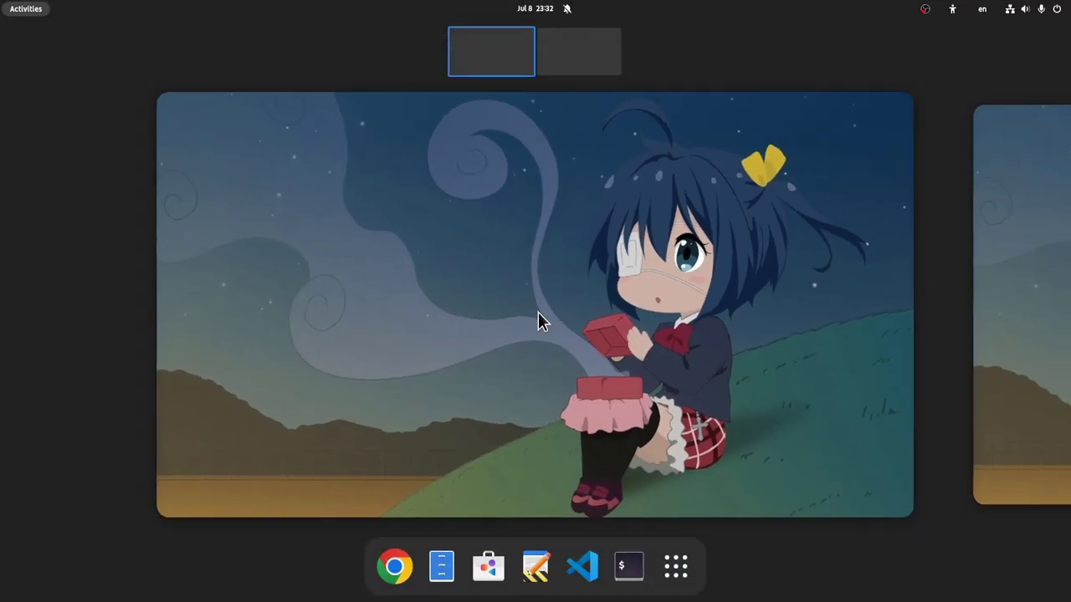
type("buil")
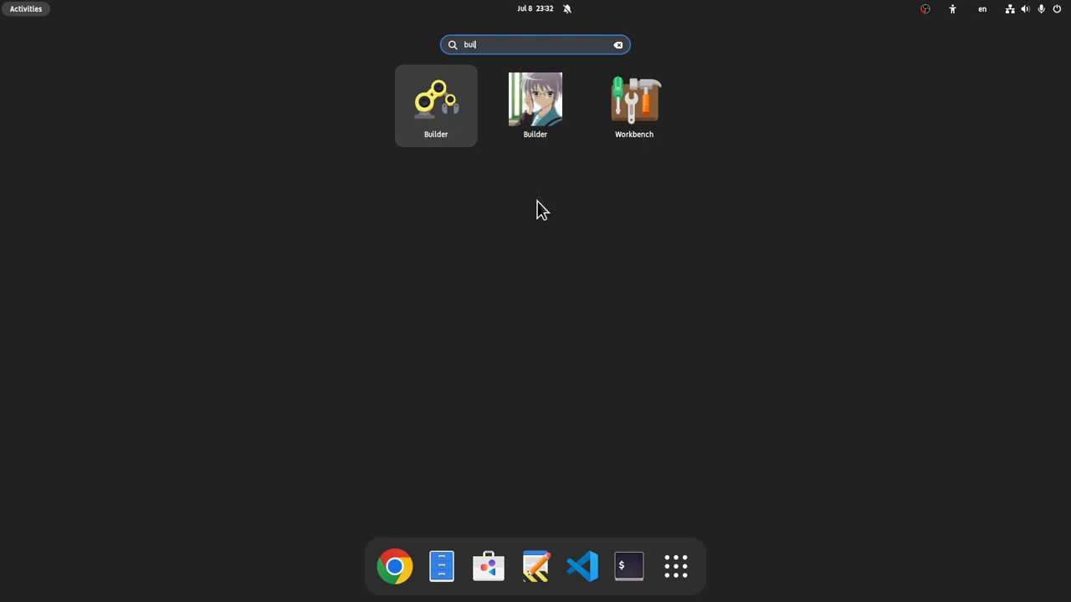
Launch Builder from search and open the recent GNOME Settings project
left_click(546, 104)
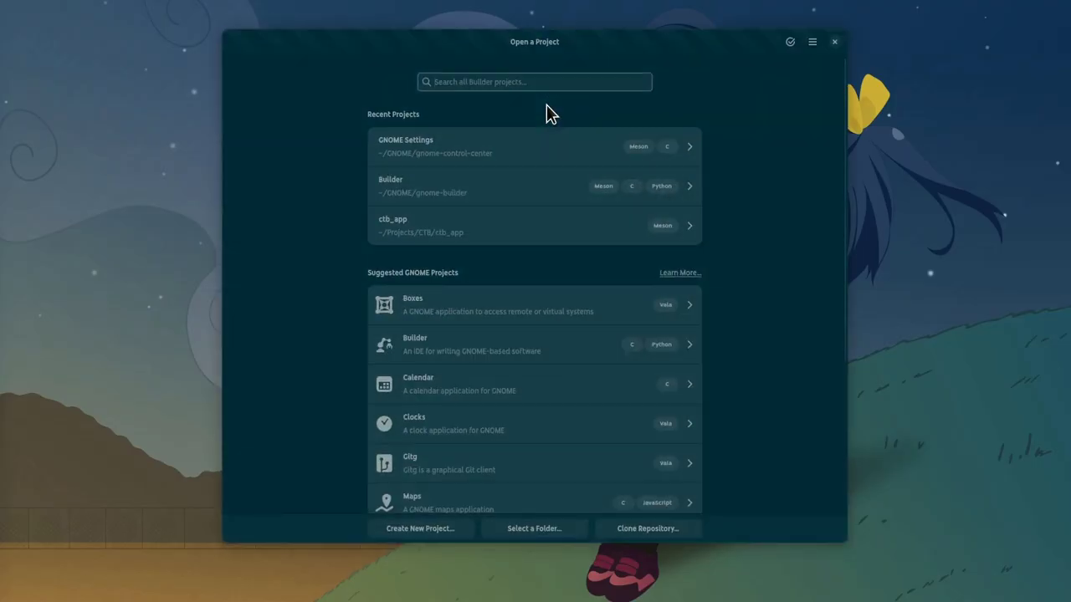
left_click(522, 147)
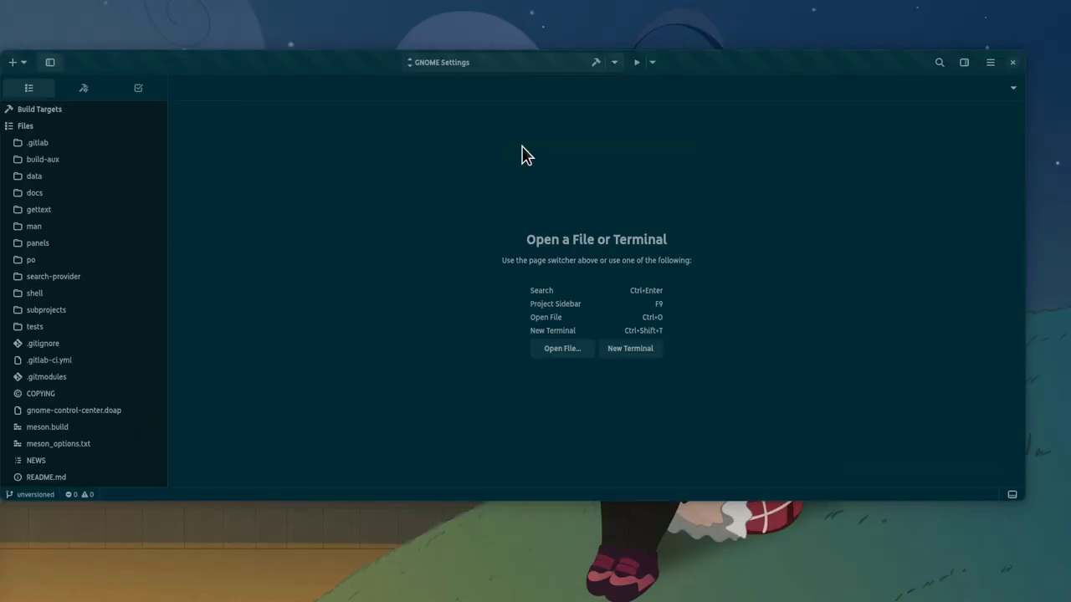
key("super")
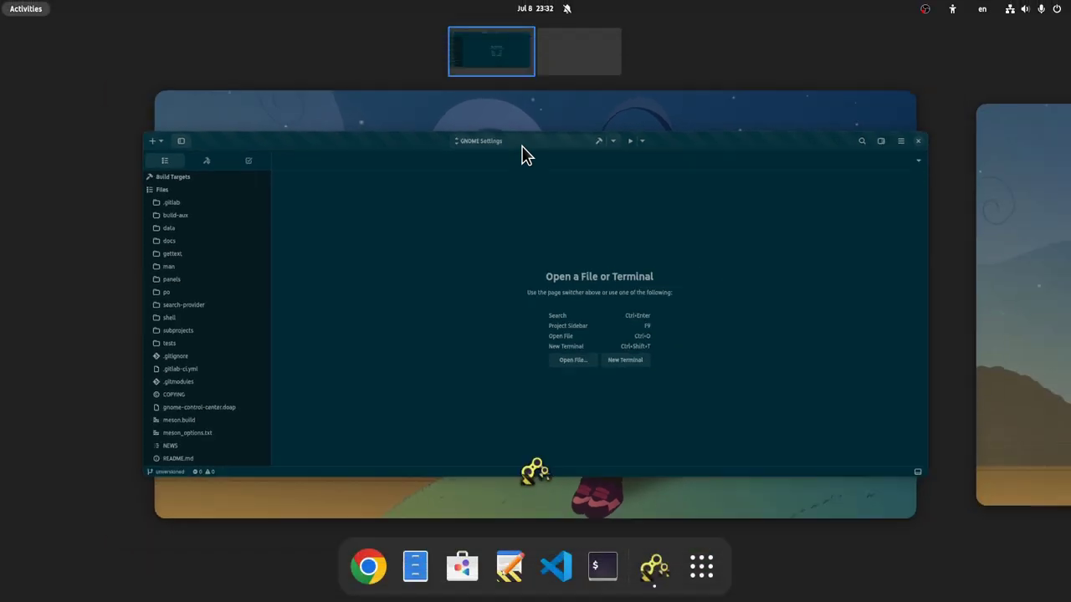
type("spot")
Launch Spot and tile it on the right half, with Builder widened on the left
key("Right")
key("Return")
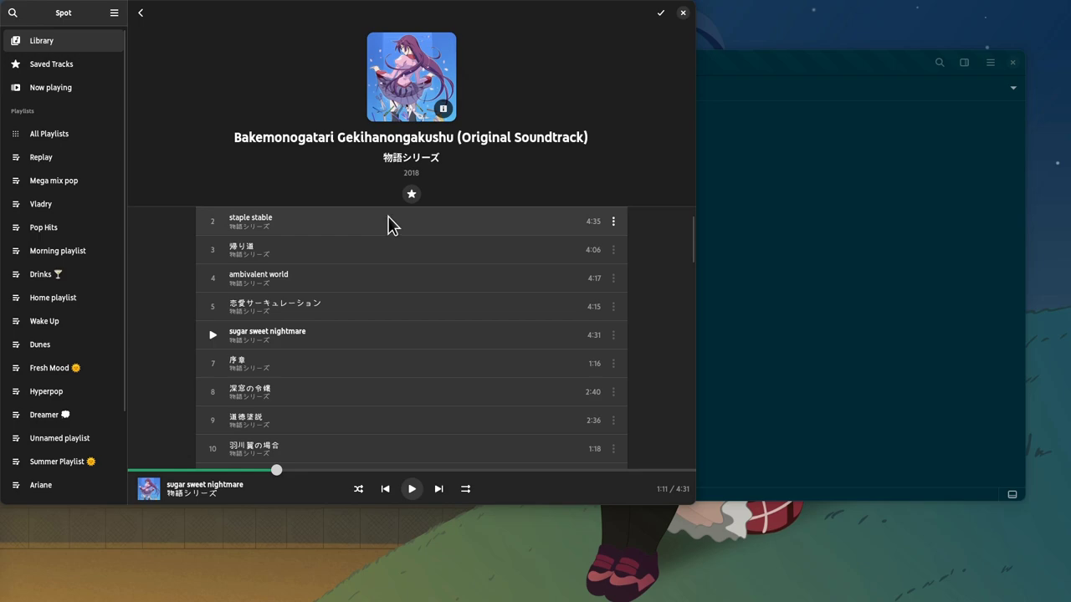
mouse_move(323, 172)
left_mouse_down()
mouse_move(680, 157)
mouse_move(1066, 109)
left_mouse_up()
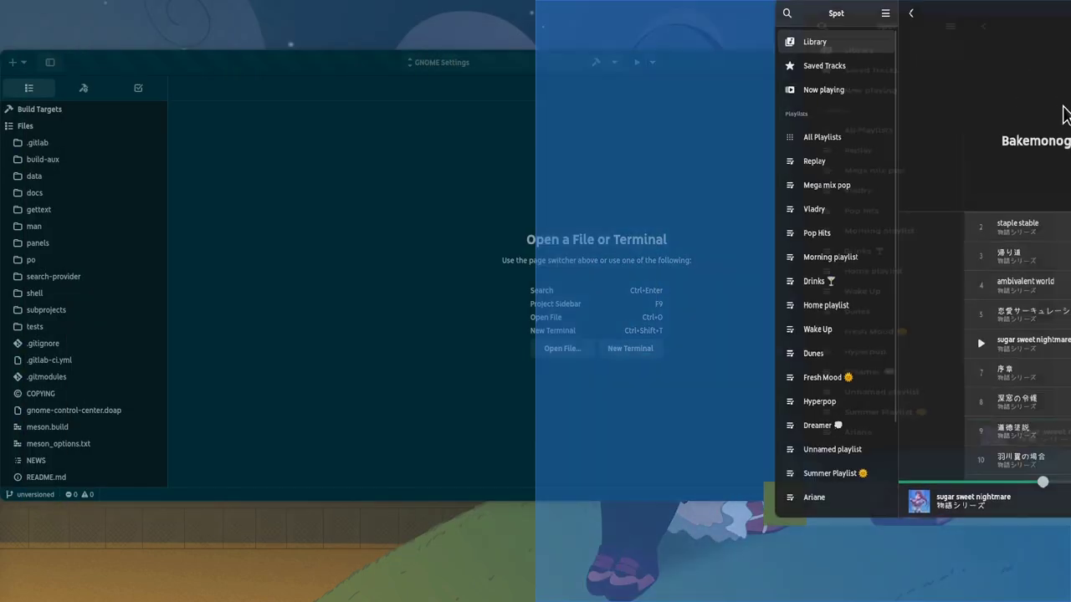
left_click(468, 227)
key("super+Left")
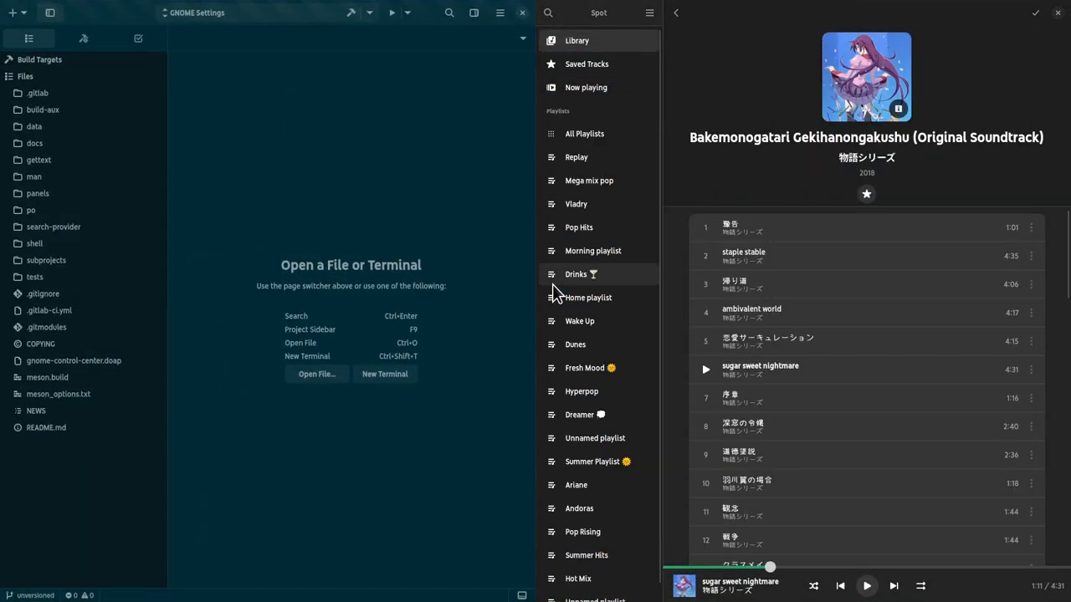
left_click_drag(536, 277, 828, 274)
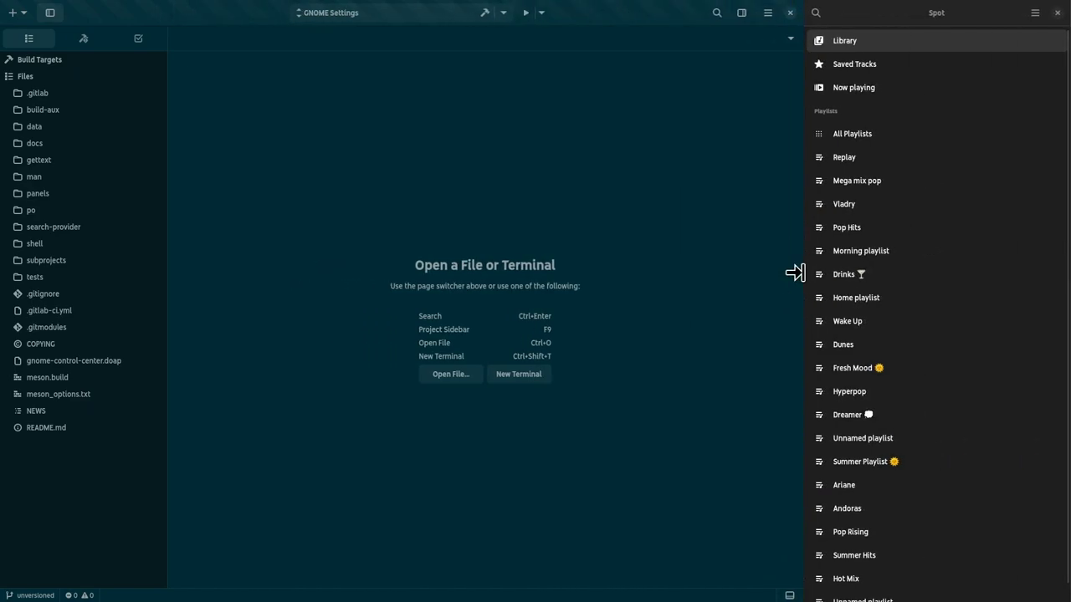
Play a track from the Bakemonogatari soundtrack album in Spot's Library
left_click(918, 44)
left_click(887, 74)
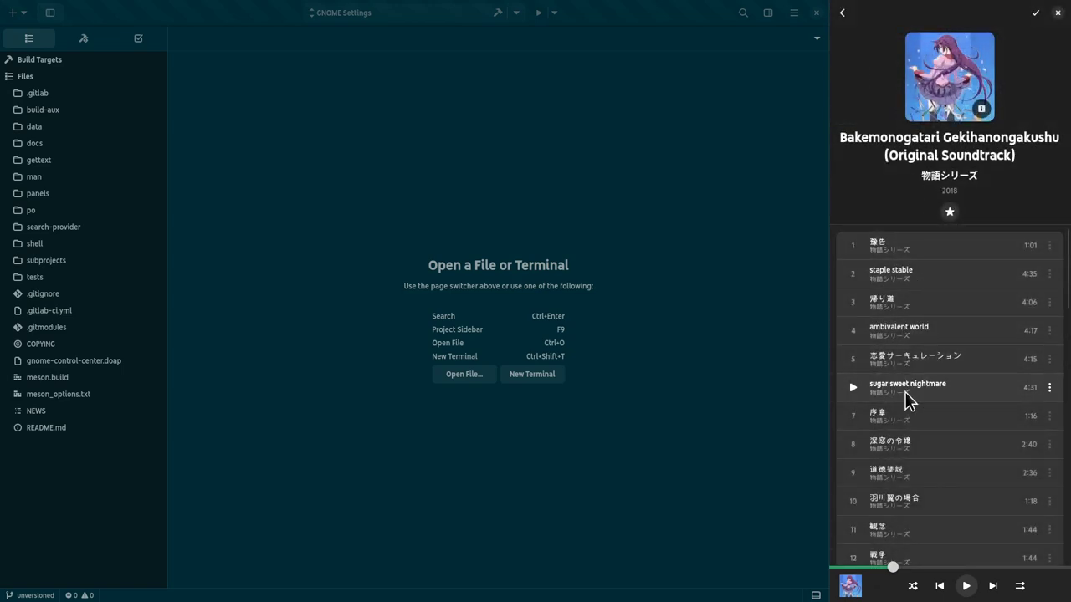
left_click(906, 418)
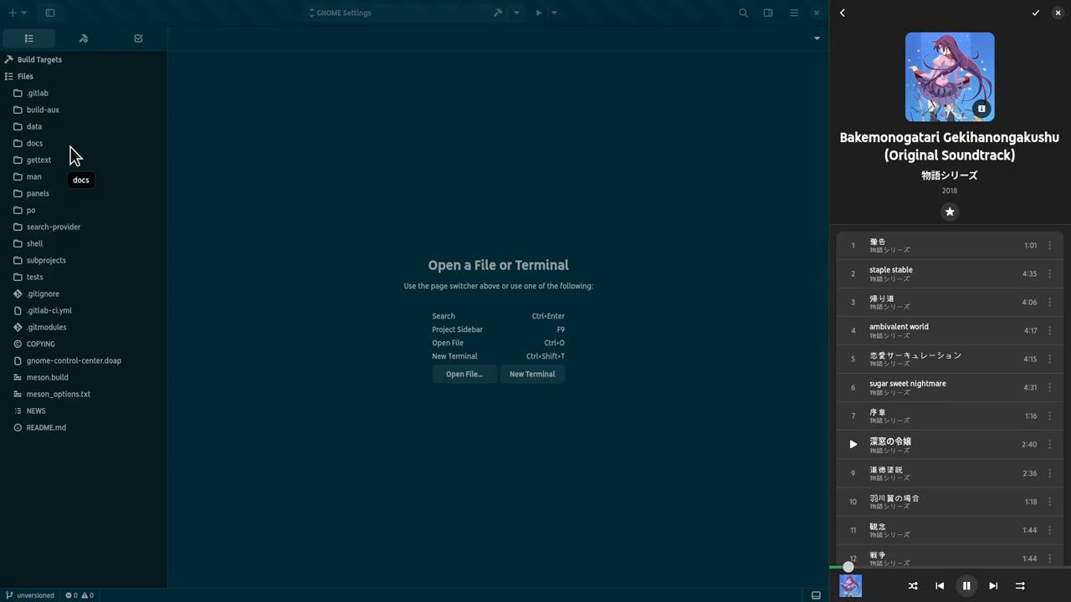
Expand the project's panels folder to reach sound/cc-alert-chooser.c
left_click(55, 194)
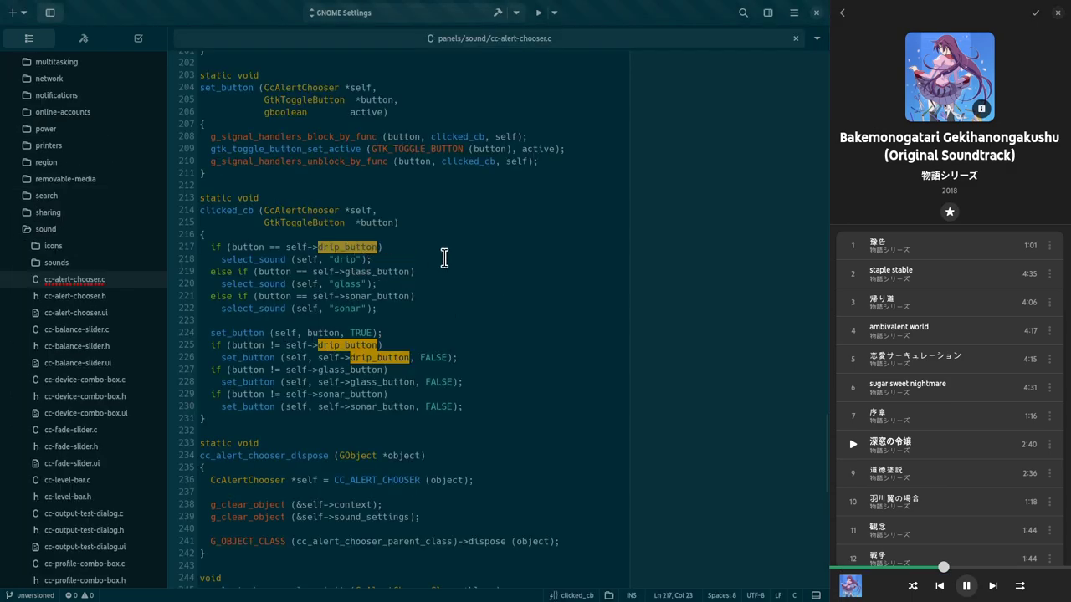
scroll(419, 258, "up", 5)
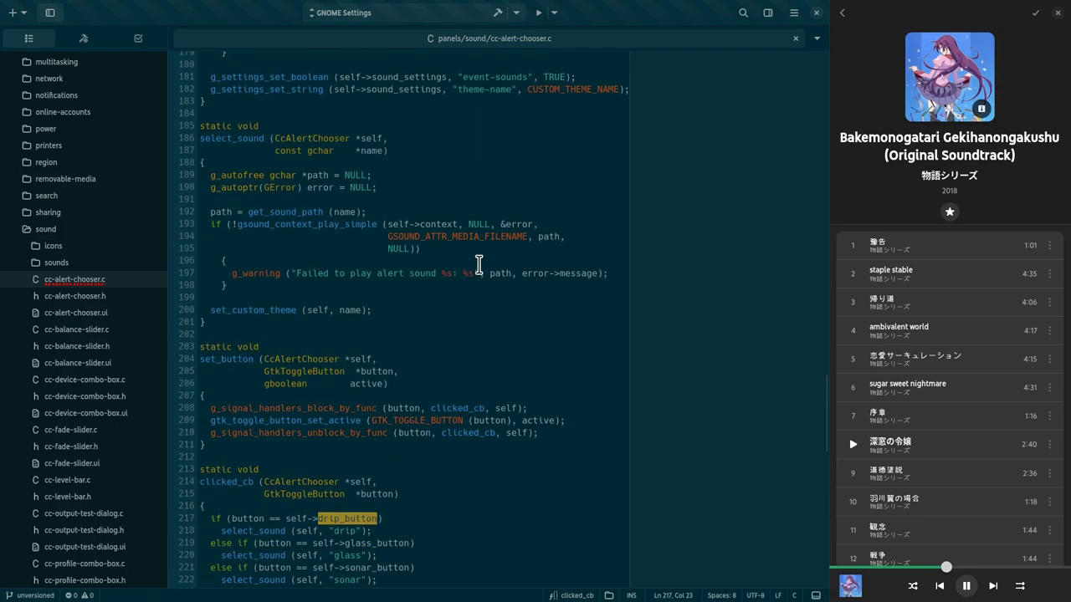
scroll(490, 191, "down", 5)
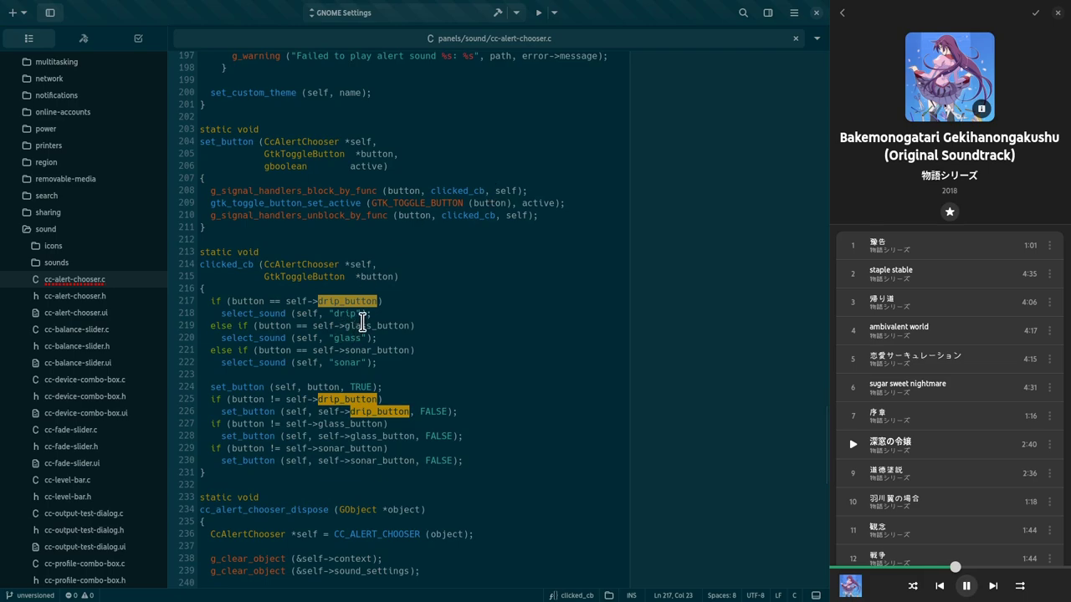
In clicked_cb, replace the drip and glass sound names with anyhoo and maybe
double_click(346, 313)
type("anyhoo")
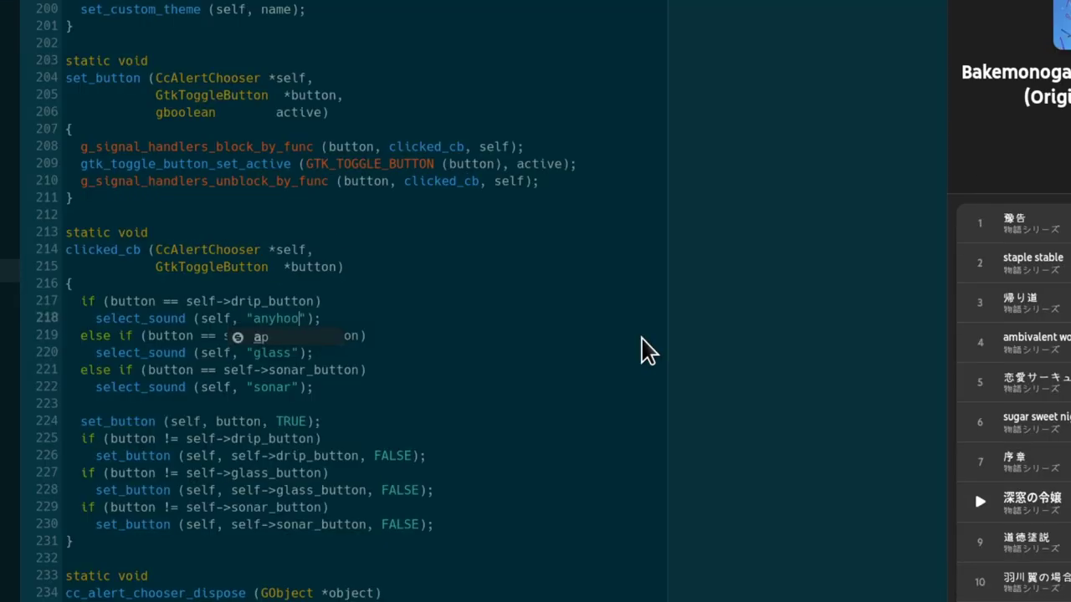
key("Down")
key("Down")
key("ctrl+shift+Left")
type("maybe")
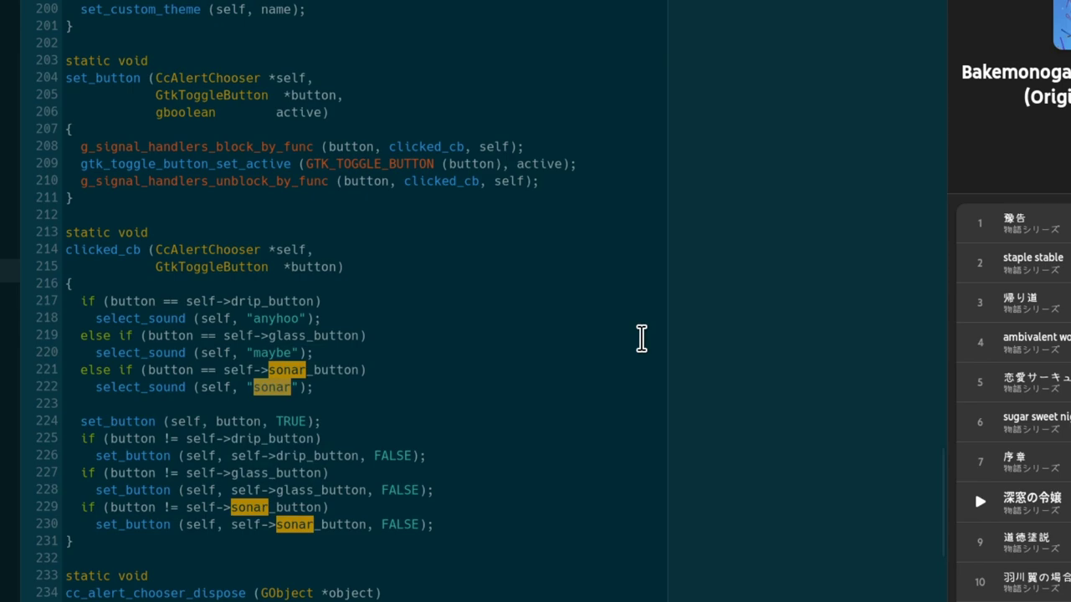
type("and_")
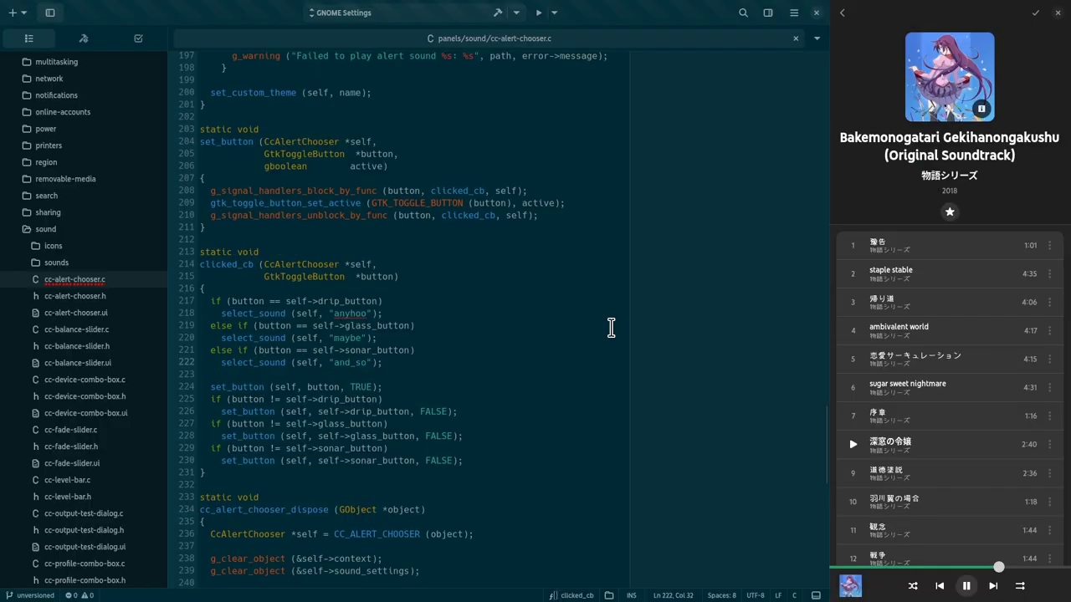
Open cc-alert-chooser.ui from panels/sound in a new tab
left_click(123, 320)
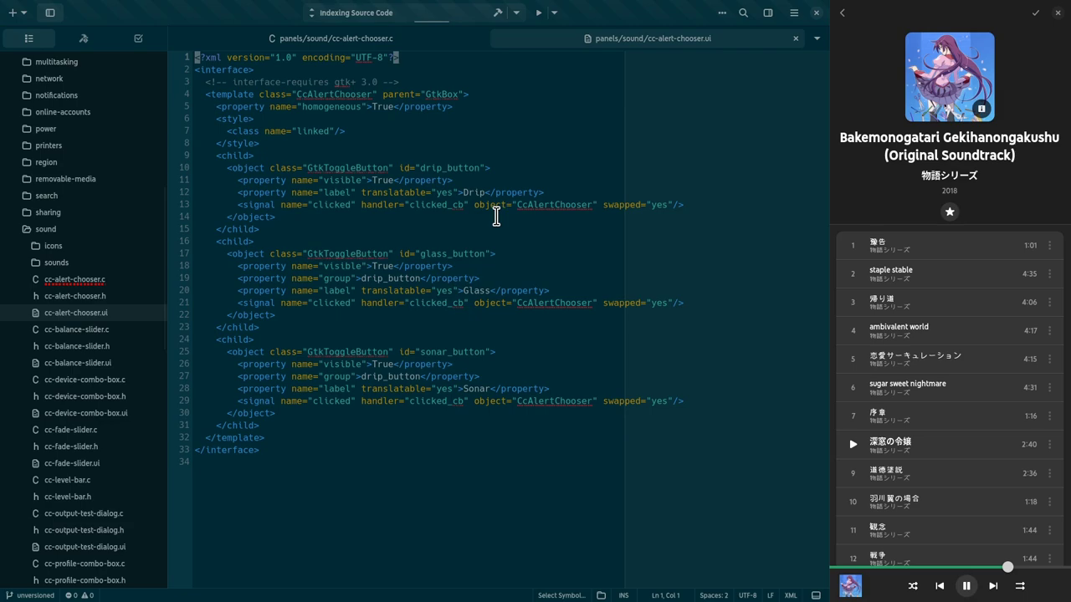
Relabel the Drip, Glass and Sonar toggle buttons as Anyhoo, Maybe and And So
double_click(475, 193)
type("Anyh")
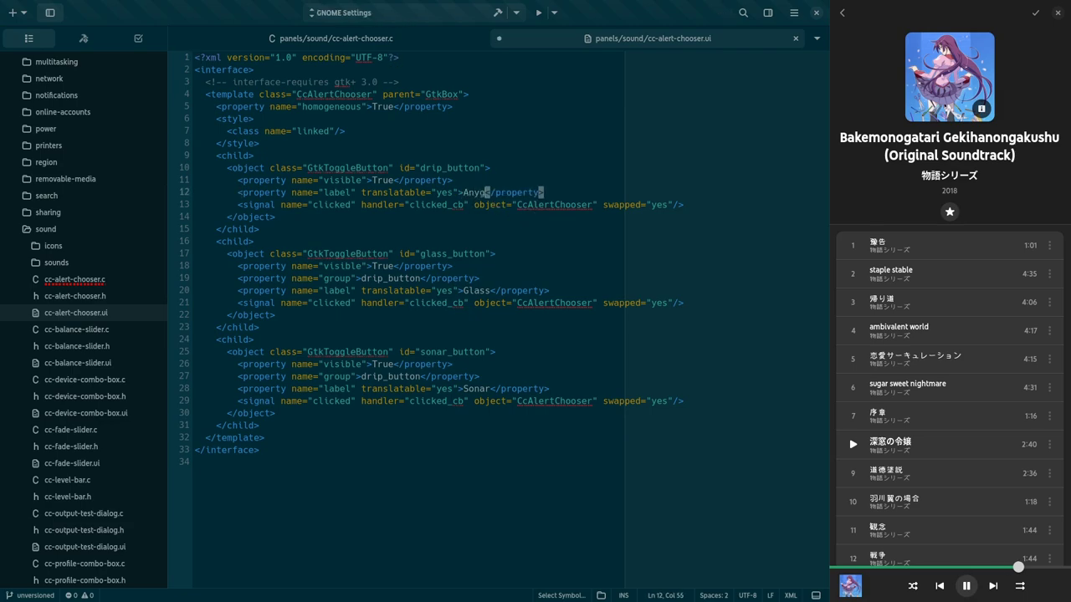
type("oo")
left_click(491, 290)
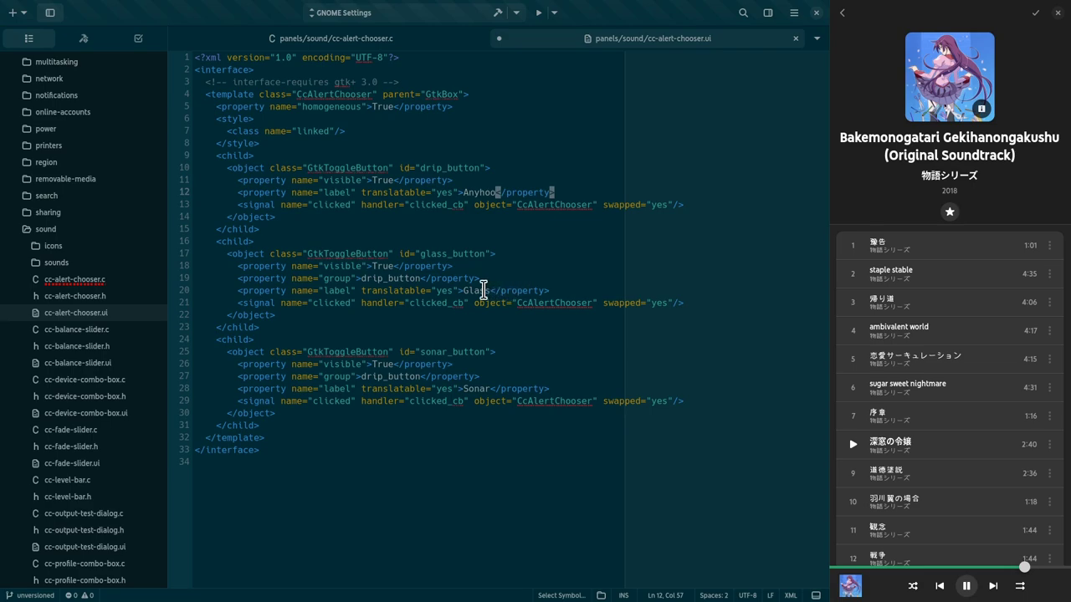
key("BackSpace")
key("BackSpace")
key("BackSpace")
key("BackSpace")
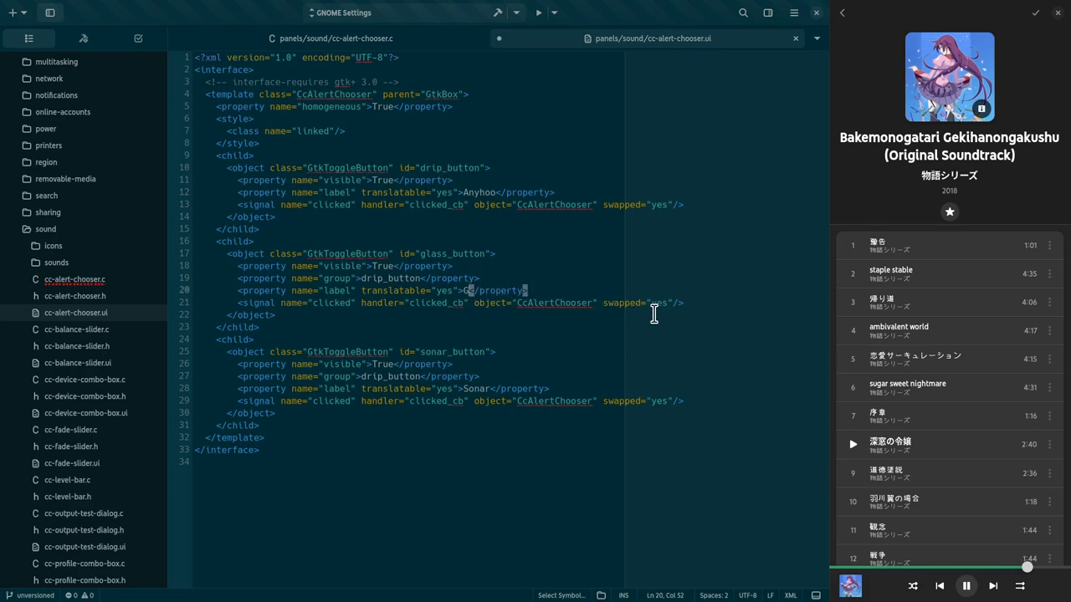
key("BackSpace")
type("Maybe")
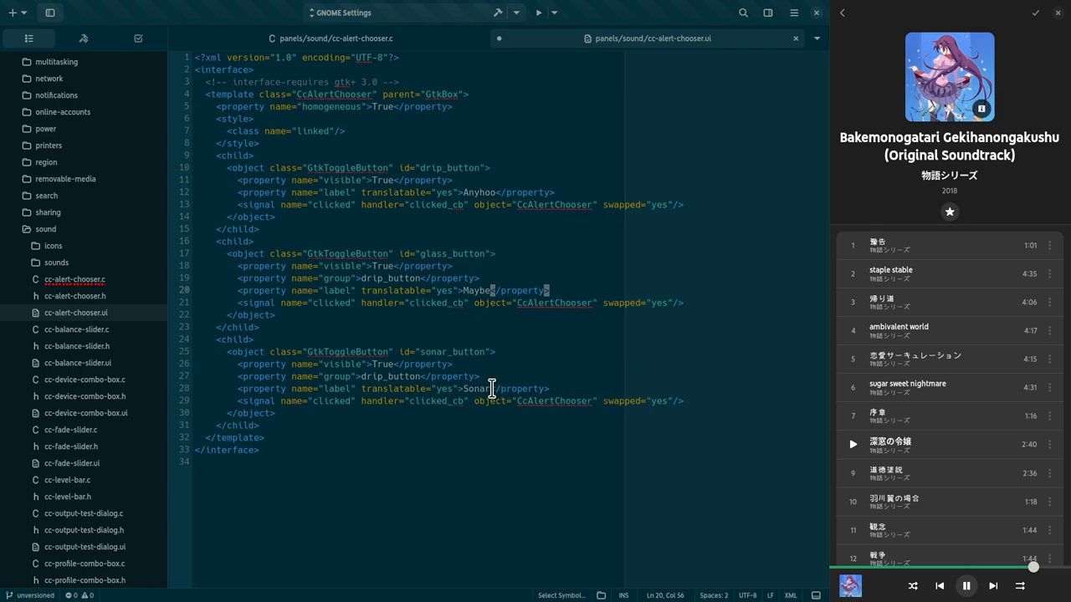
left_click(491, 388)
key("BackSpace")
key("BackSpace")
key("BackSpace")
type("A")
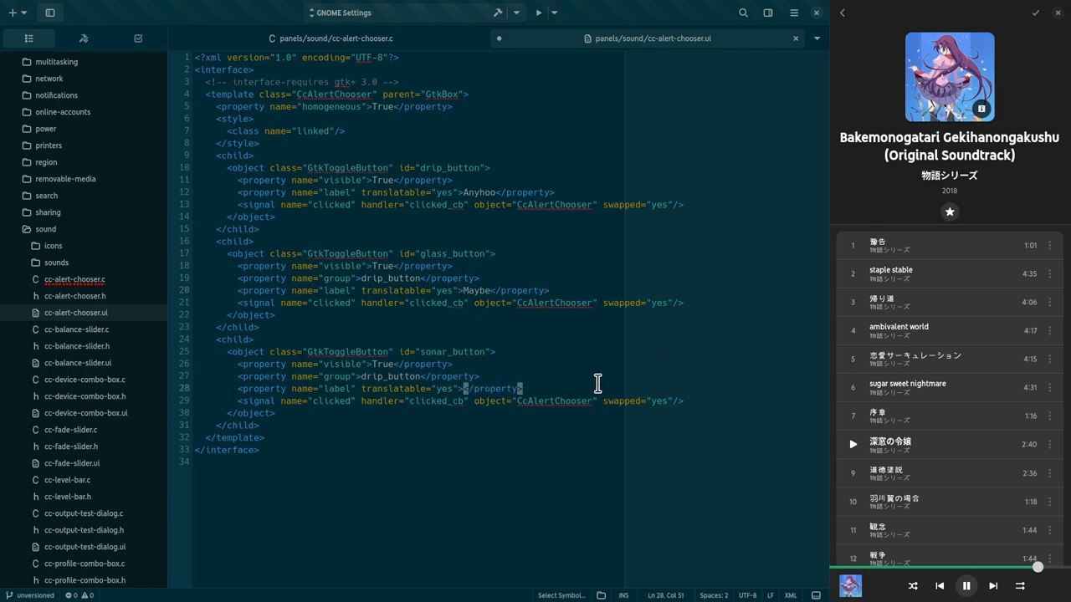
type("nd So")
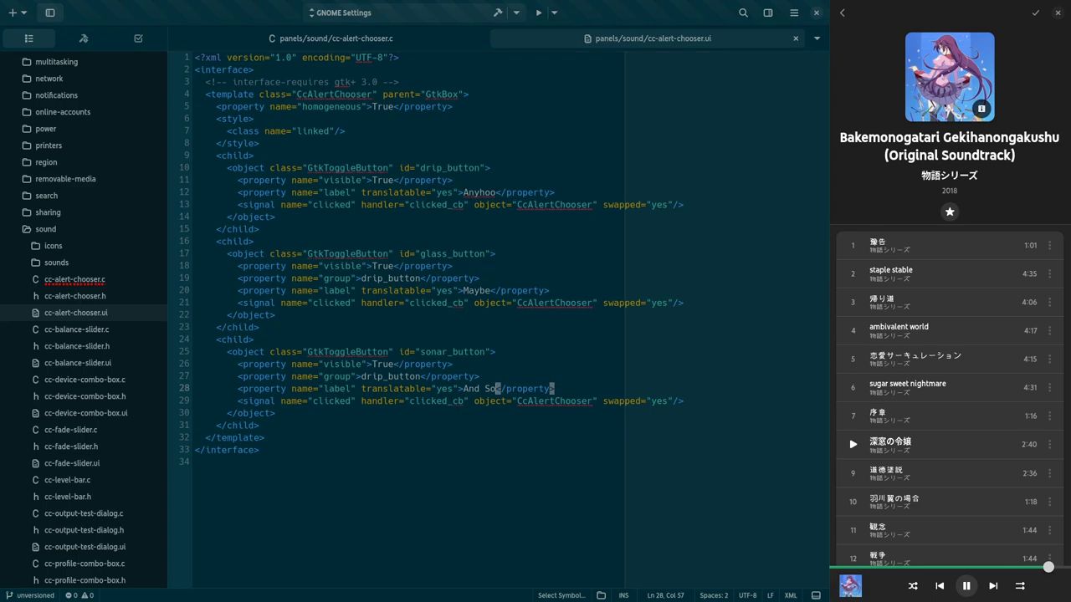
left_click(816, 595)
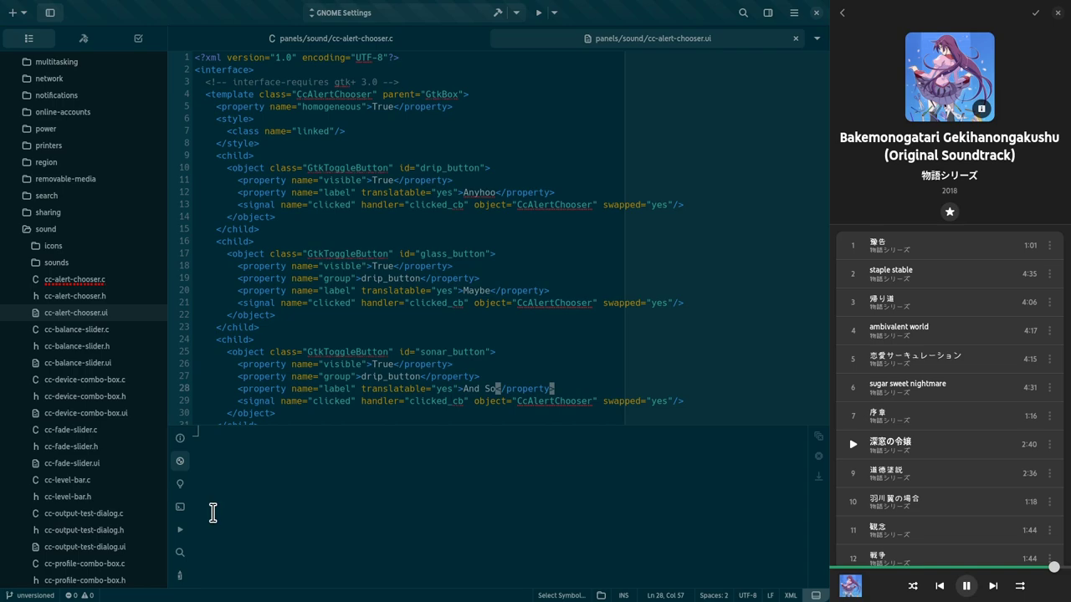
In a terminal, run sudo ninja install -C _build from the gnome-control-center folder
left_click(180, 507)
type("cd GNOME/gnome-")
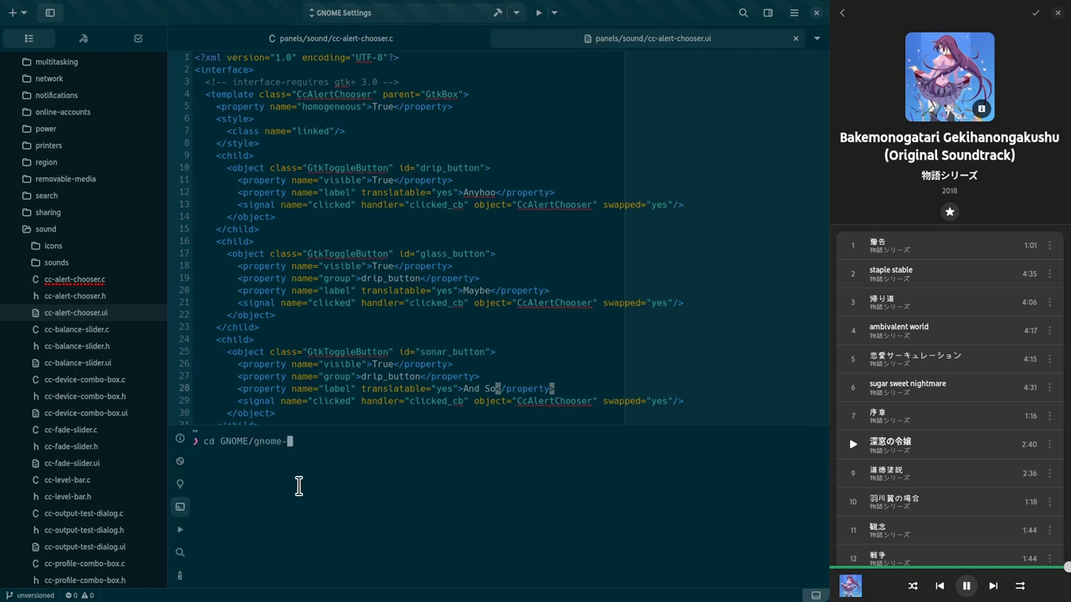
type("control-center/")
key("Return")
type("sudo nin")
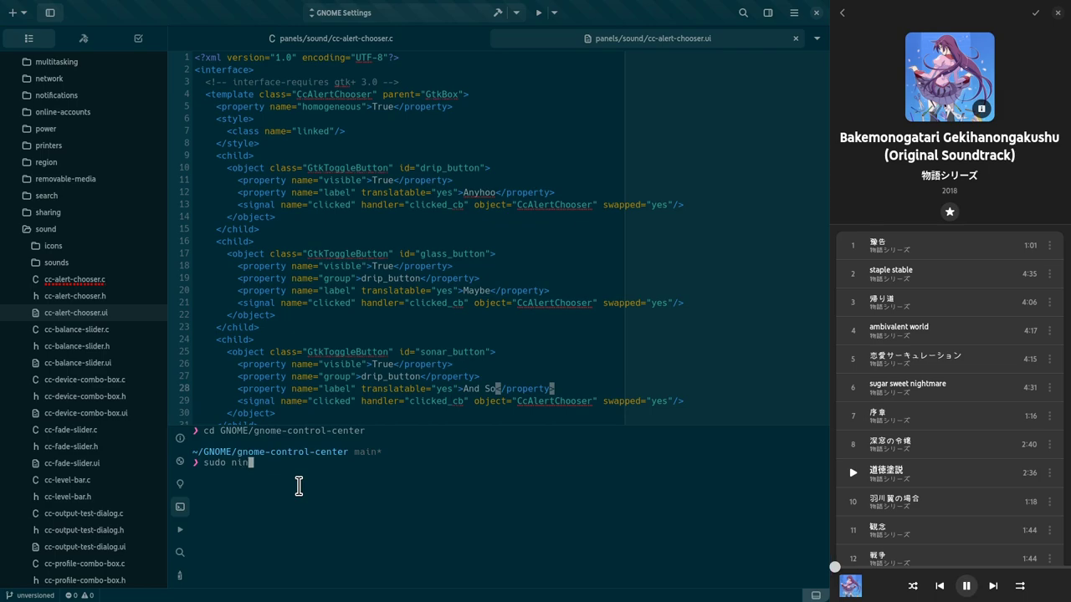
type("ja install -C _build")
key("Return")
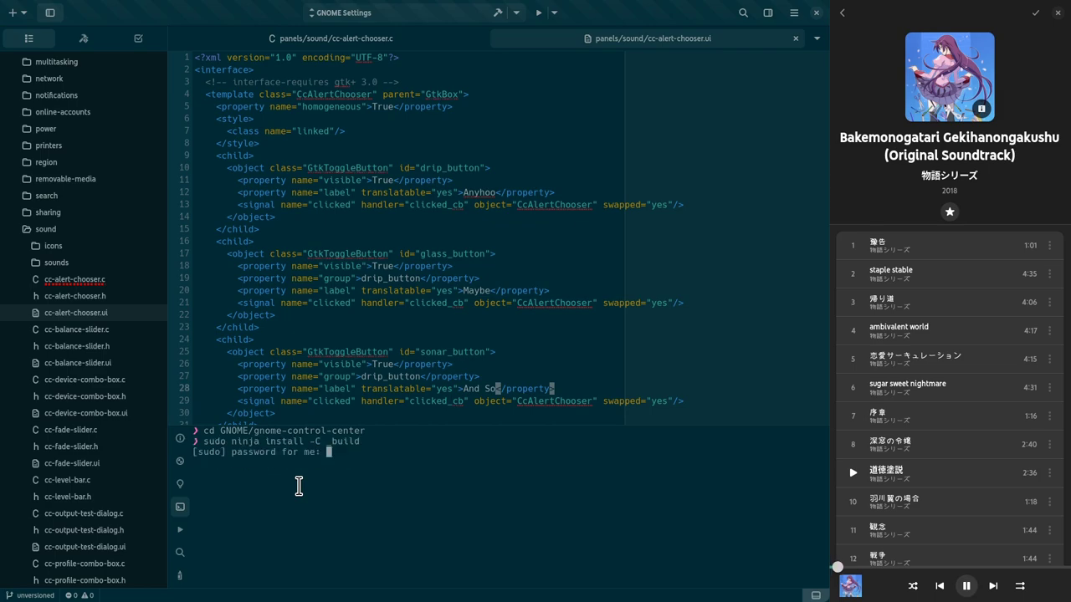
key("Return")
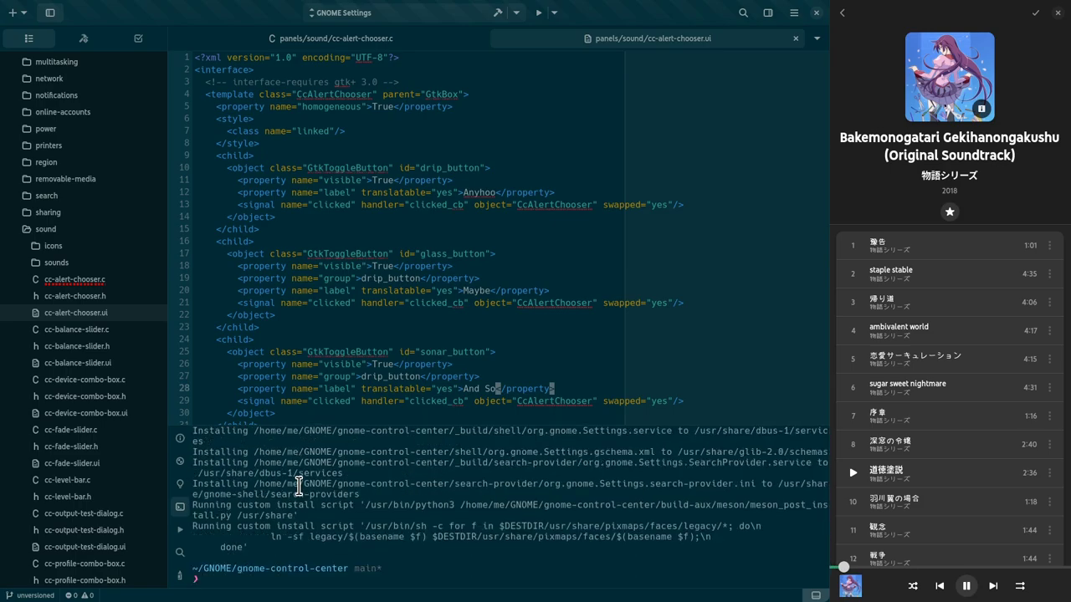
Toggle music playback and bring up the desktop context menu
left_click(966, 585)
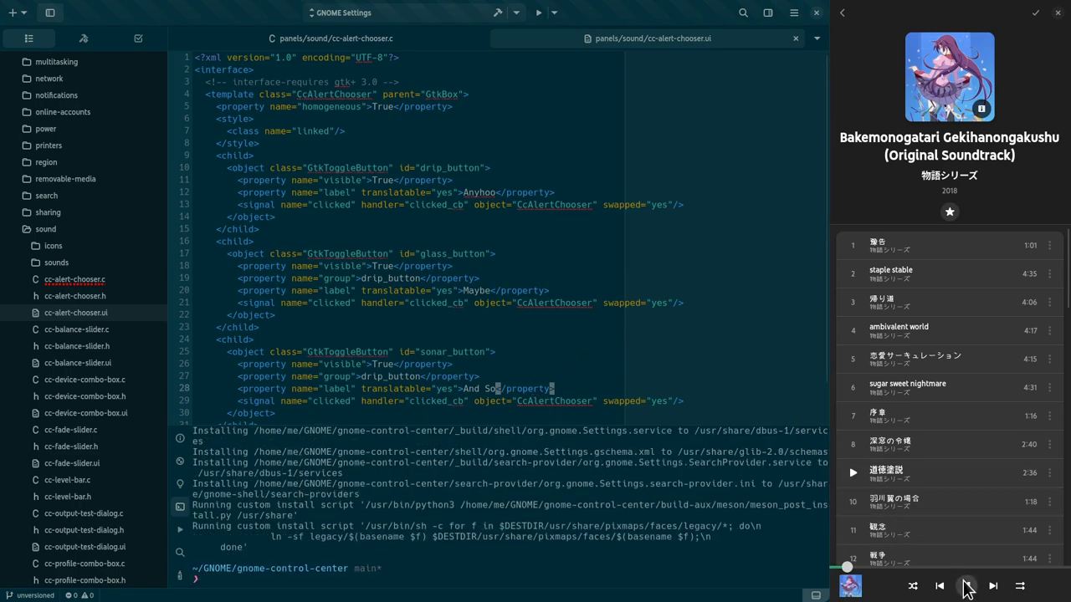
key("super")
scroll(584, 302, "down", 1)
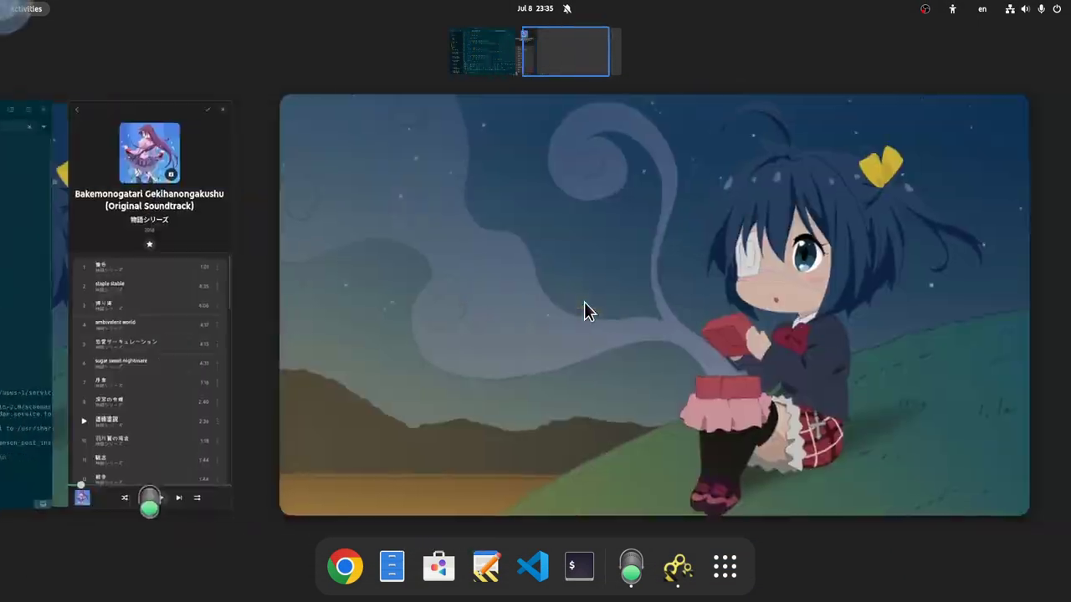
left_click(527, 291)
right_click(455, 192)
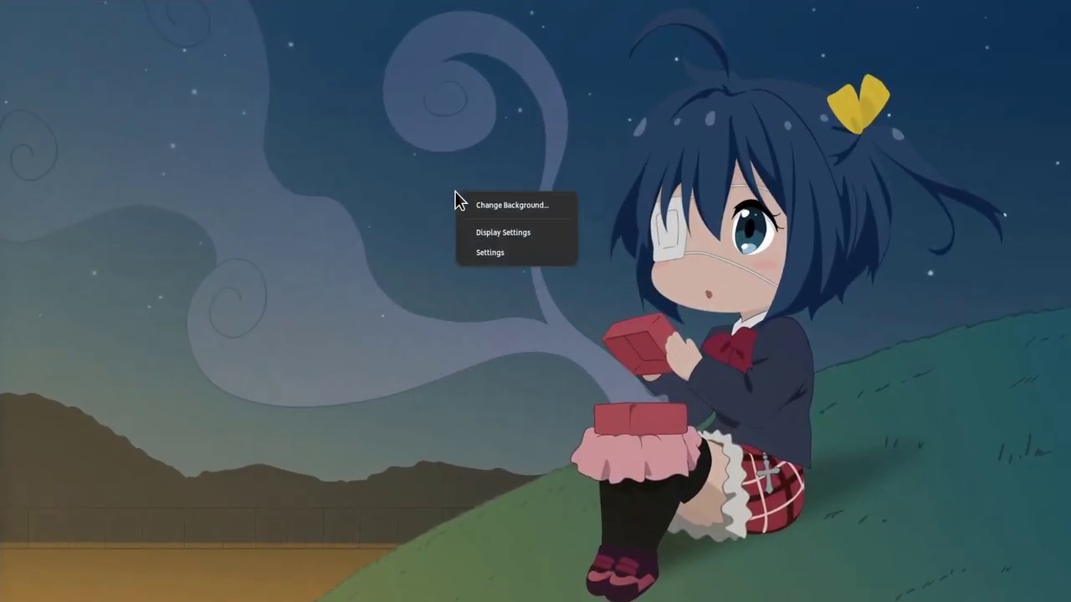
Open Settings, reposition its window, and try the Anyhoo, Maybe and And So alert sounds
left_click(502, 252)
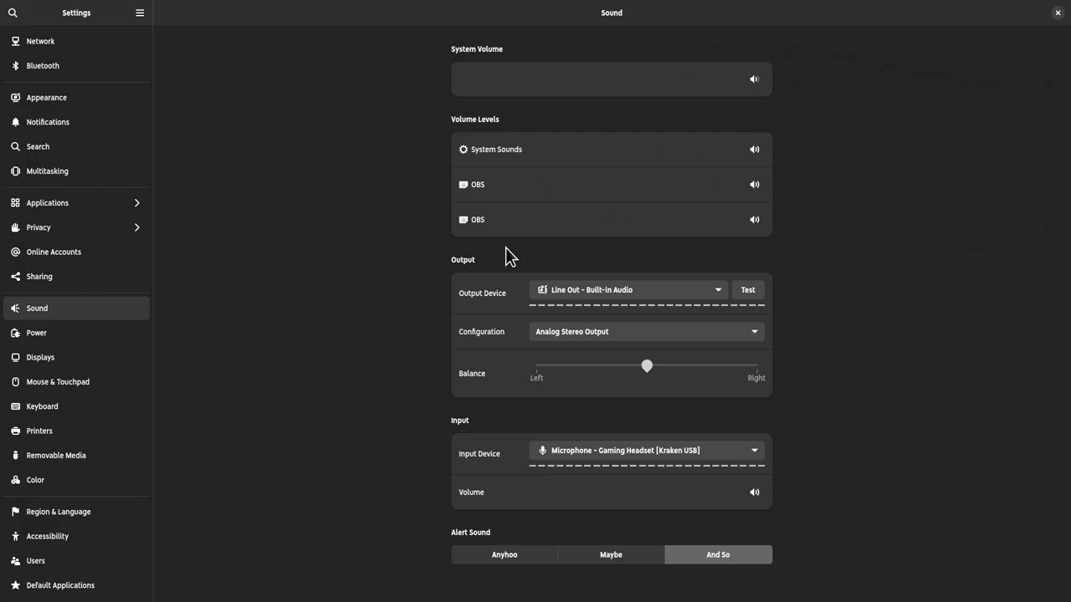
mouse_move(842, 346)
left_mouse_down()
mouse_move(782, 278)
mouse_move(779, 198)
left_mouse_up()
scroll(794, 256, "down", 2)
left_click(513, 346)
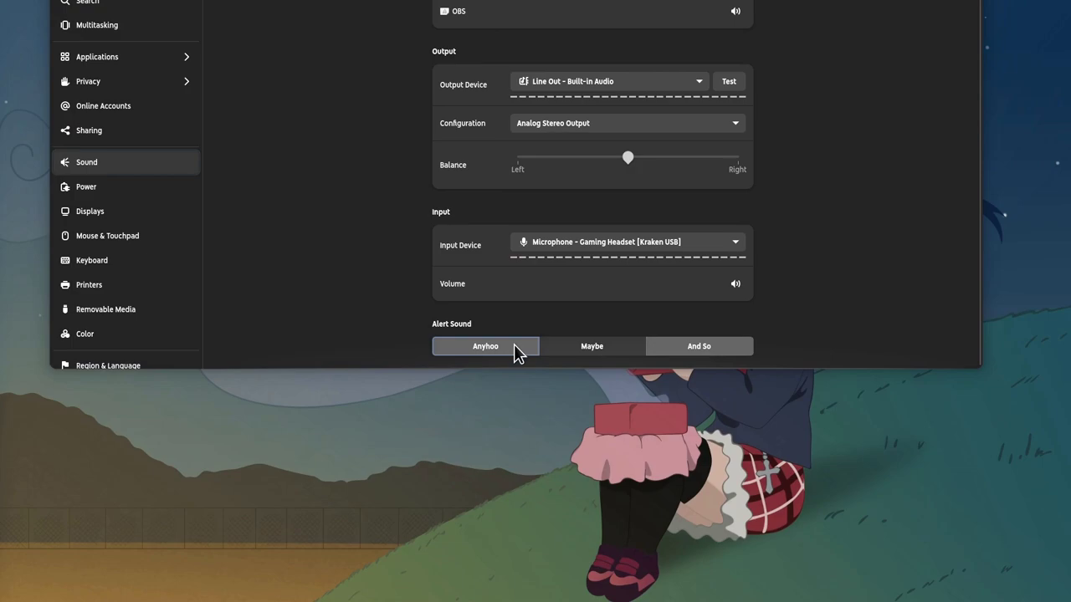
left_click(597, 345)
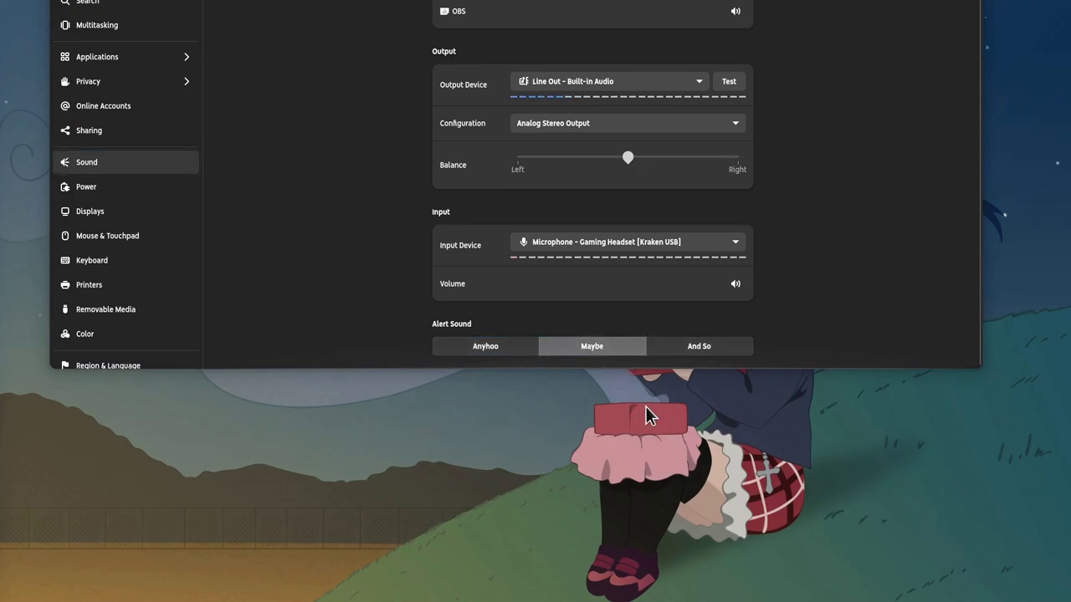
left_click(707, 354)
Cycle through the three alert sounds a few more times, ending on Maybe
left_click(600, 354)
left_click(508, 350)
left_click(590, 348)
left_click(693, 345)
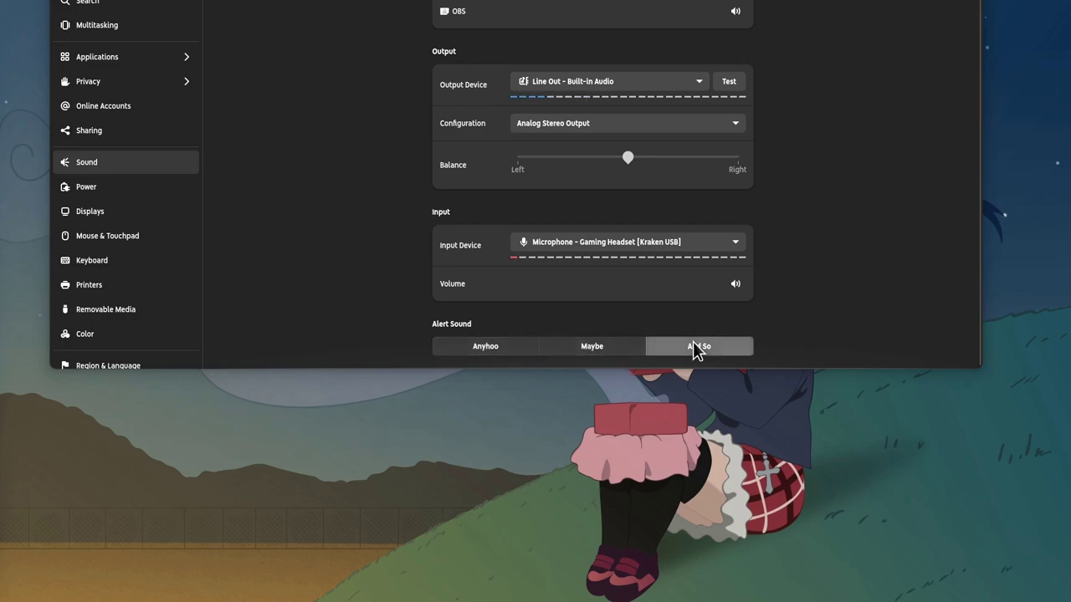
left_click(609, 343)
left_click(518, 347)
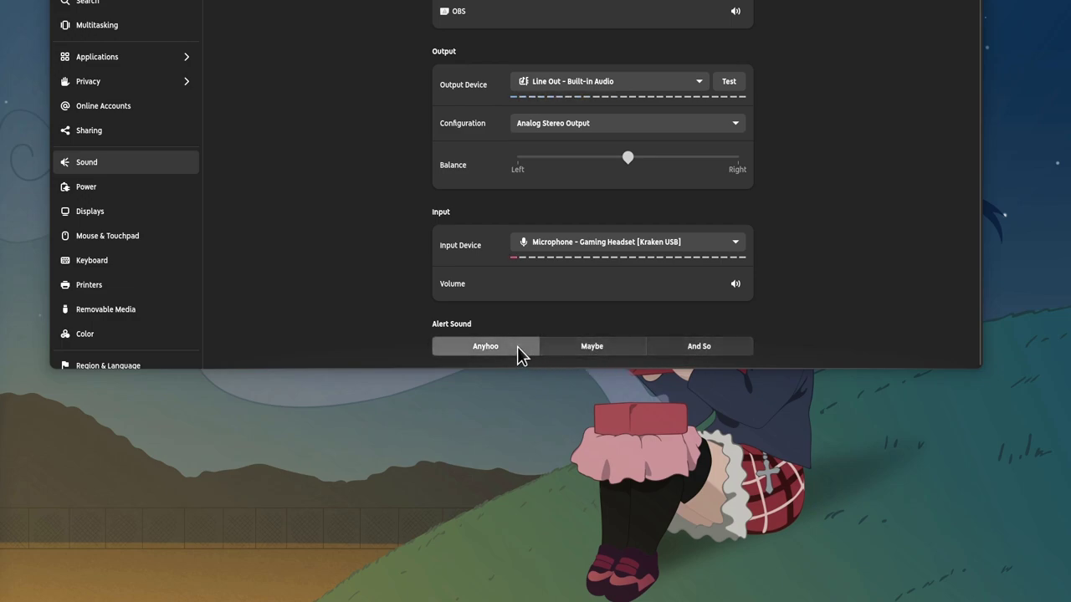
left_click(578, 346)
left_click(686, 347)
left_click(602, 347)
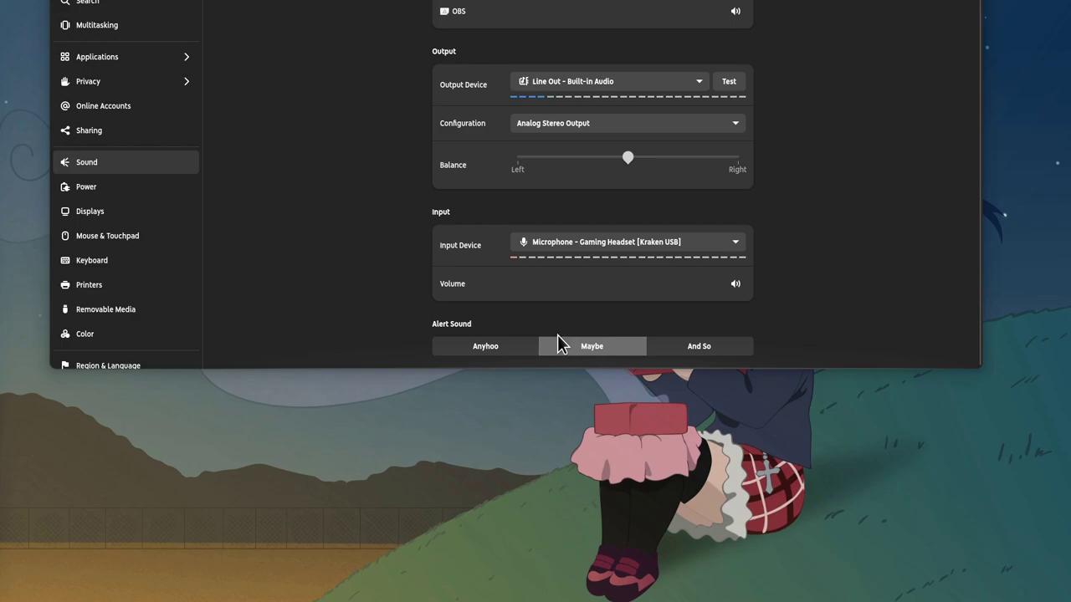